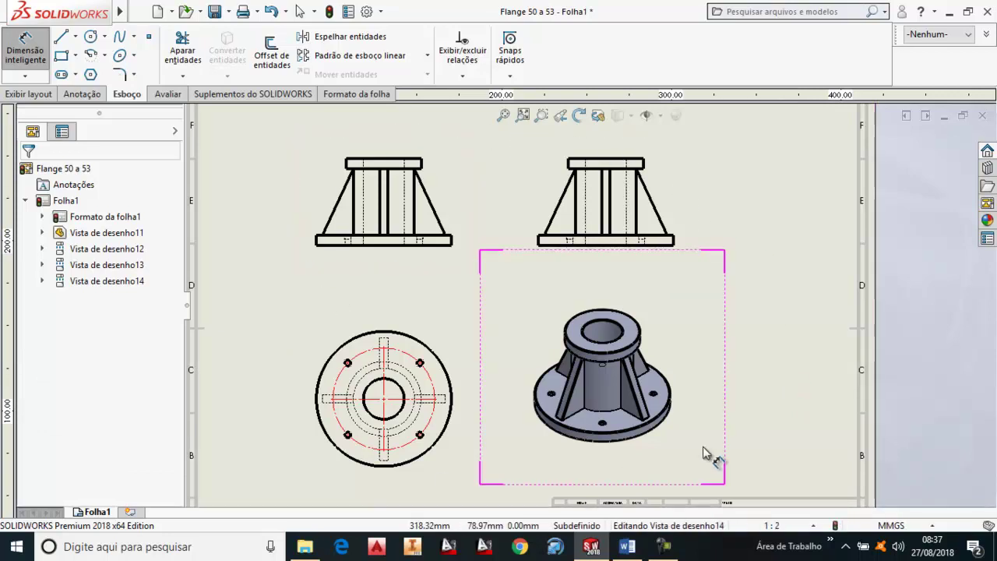
Dimension the base flange's diameter from its lower edge in the upper-left elevation view, placing the dimension below the view
click(46, 60)
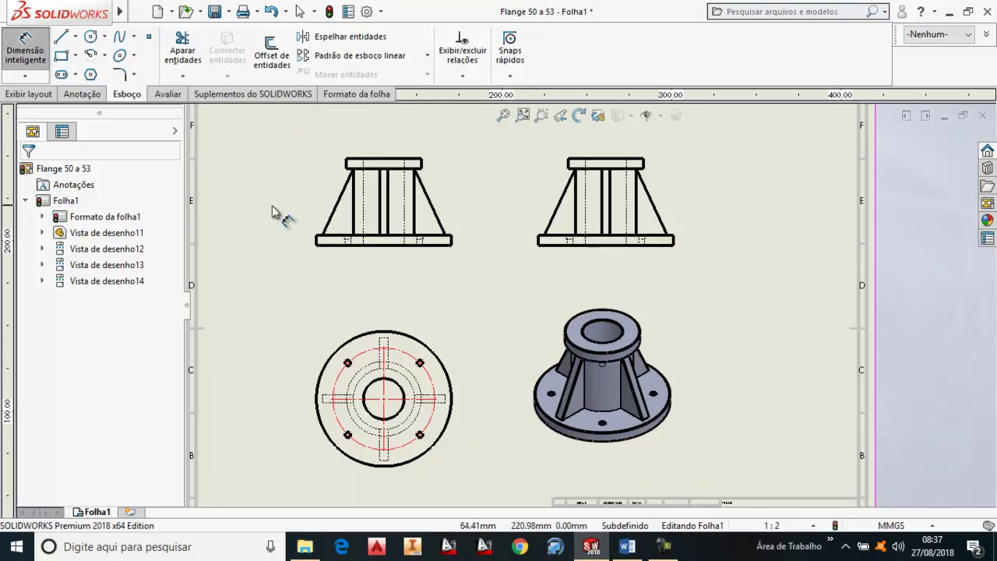
click(329, 245)
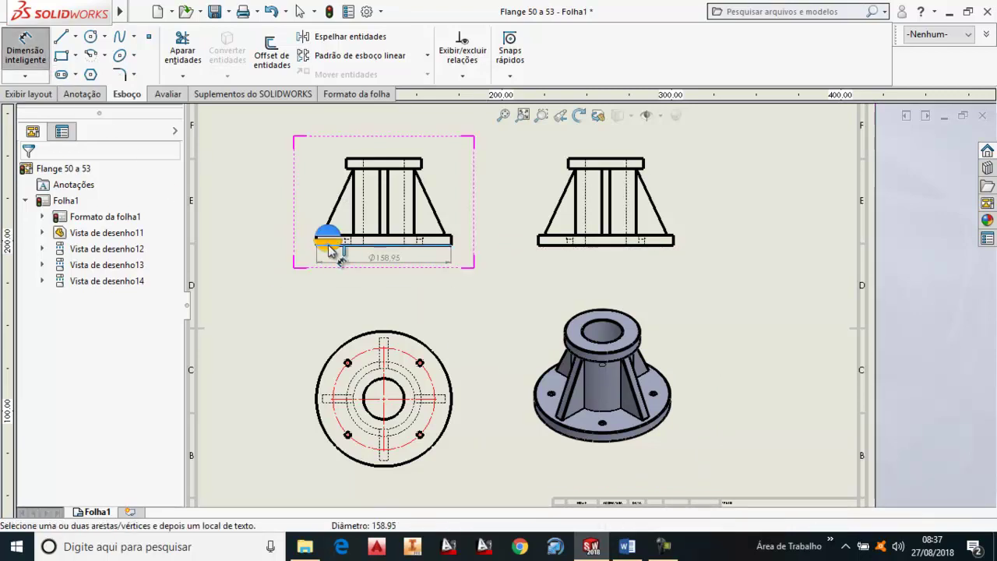
click(382, 294)
scroll(382, 294, down, 2)
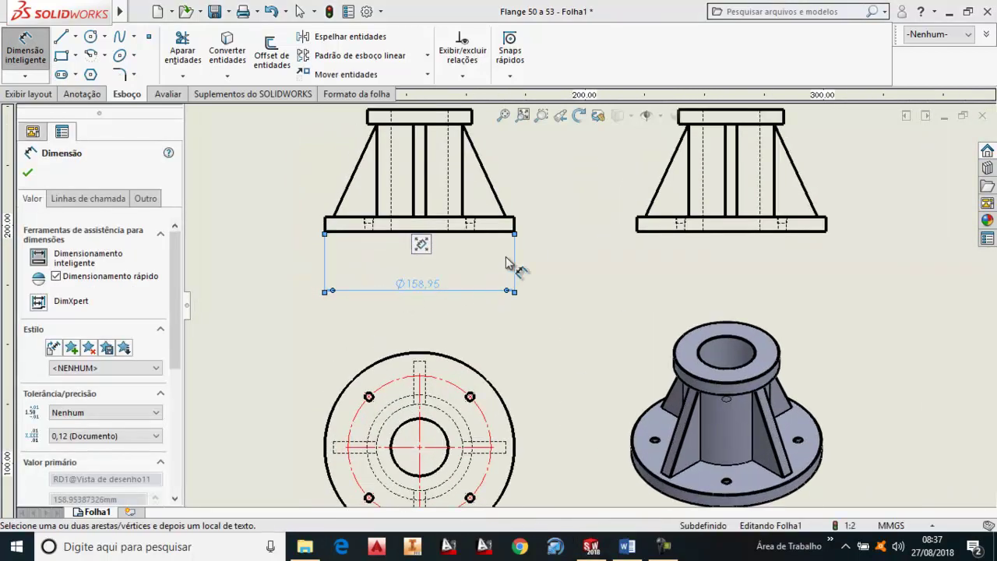
scroll(527, 231, down, 2)
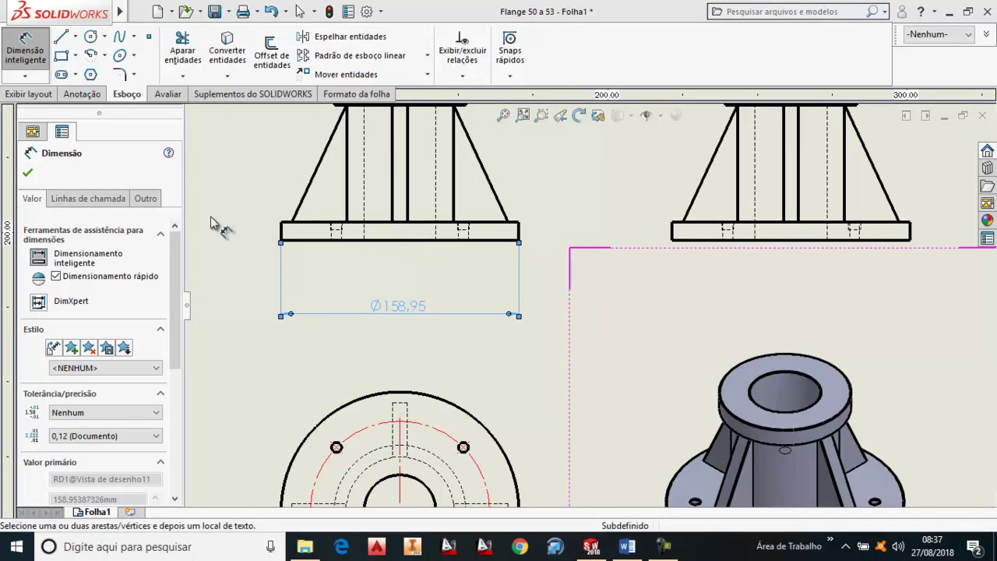
click(27, 172)
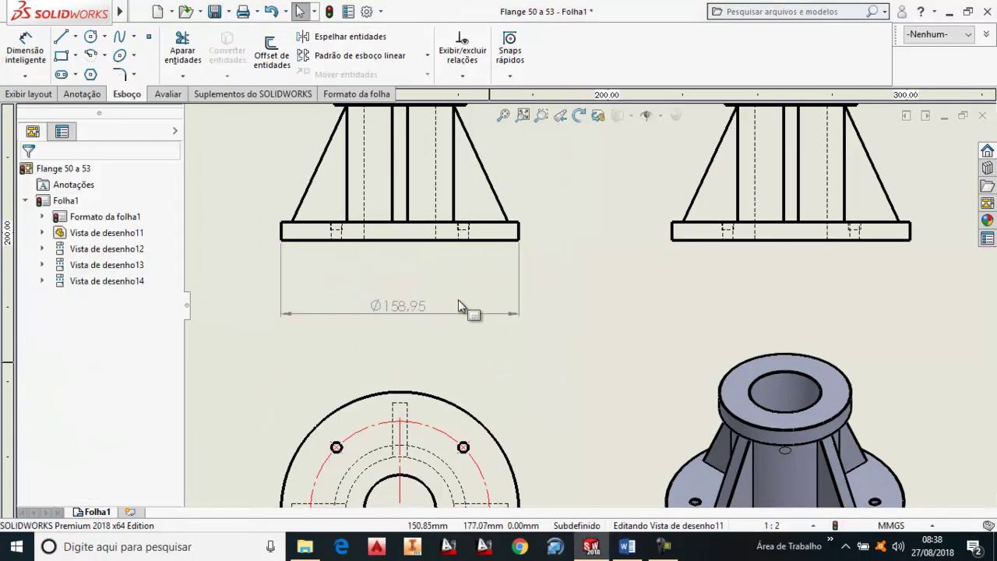
Assign the base flange's diameter dimension to the Cotas layer
scroll(610, 235, up, 1)
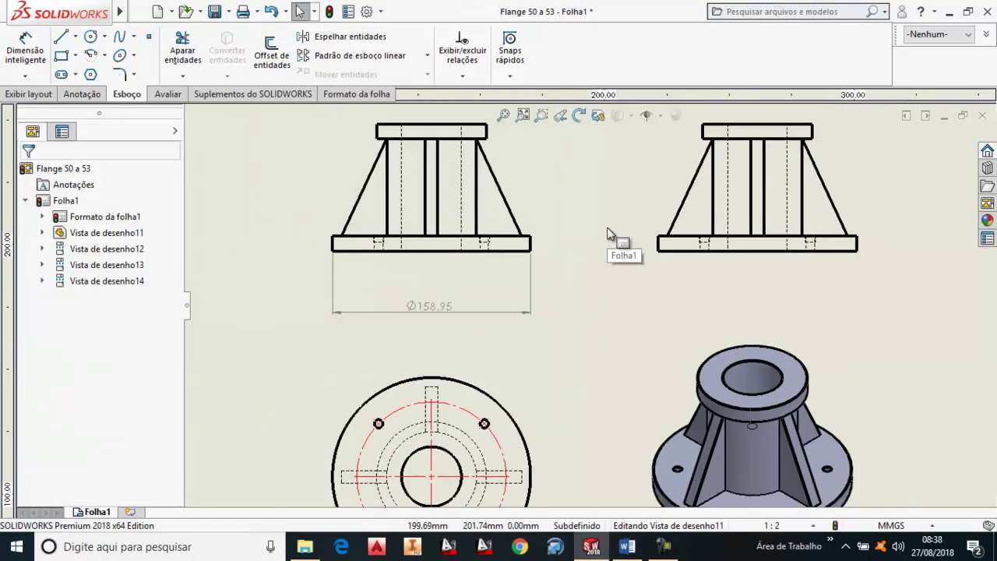
scroll(579, 252, down, 2)
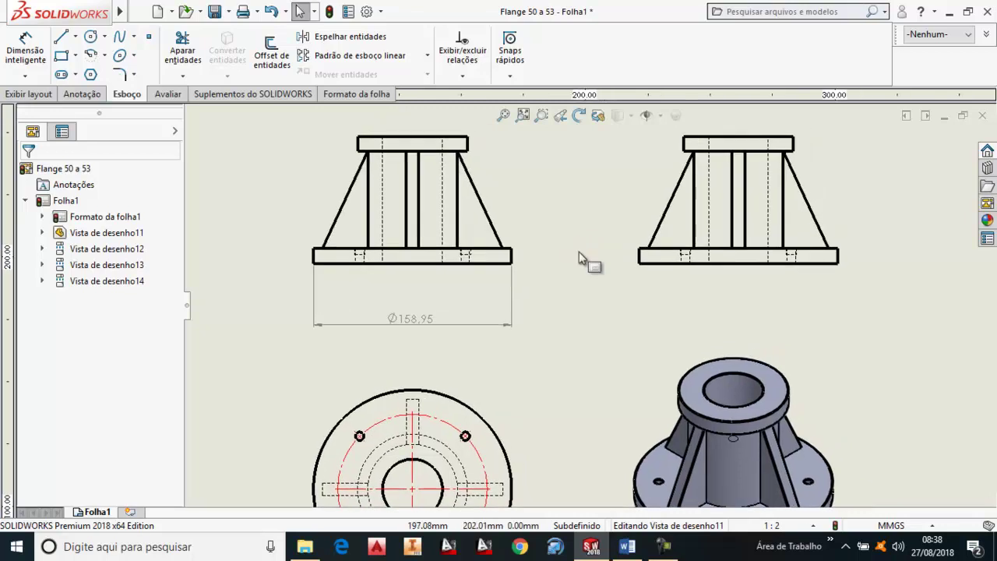
scroll(579, 252, down, 1)
middle_drag(579, 252, 581, 268)
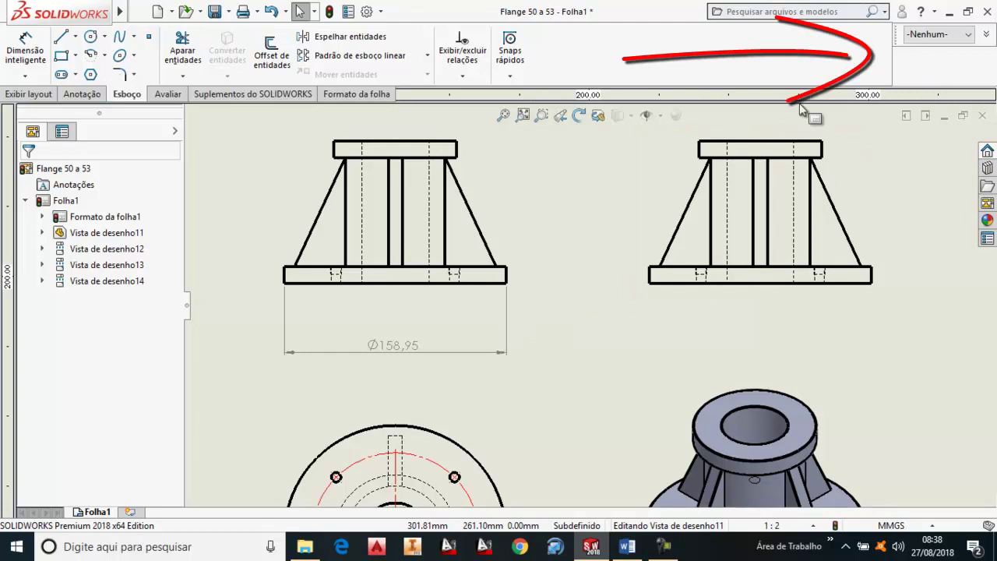
click(468, 355)
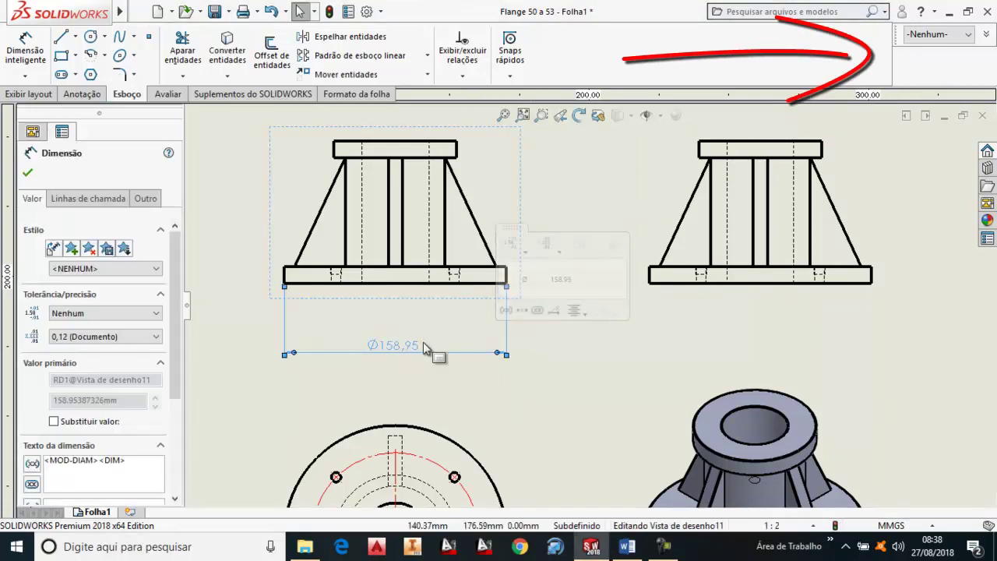
click(972, 35)
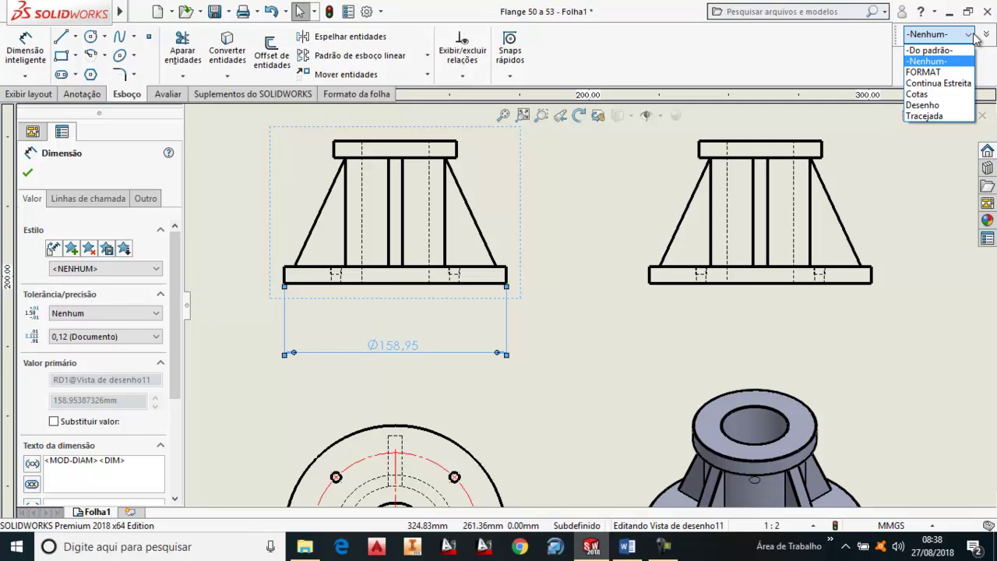
click(917, 95)
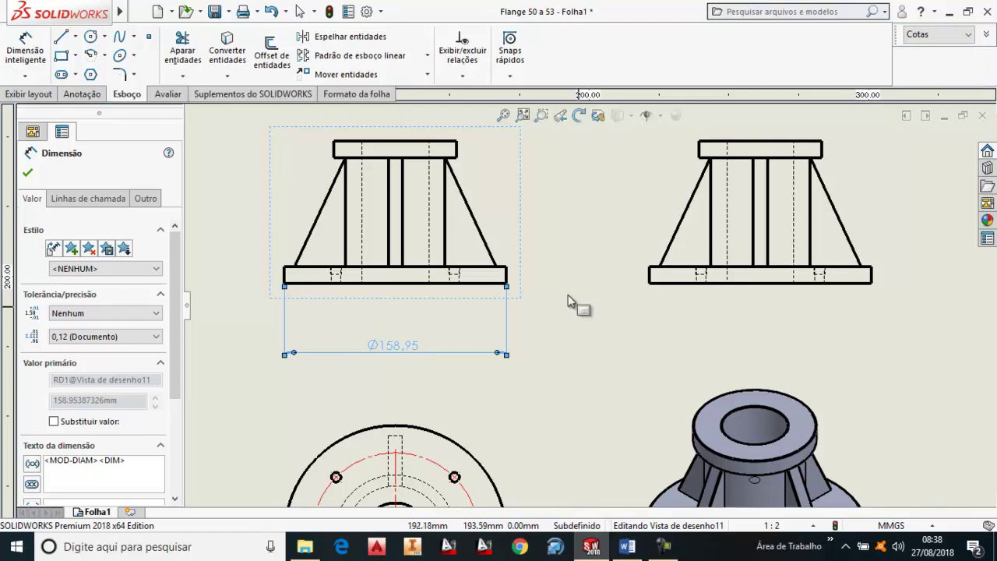
click(28, 172)
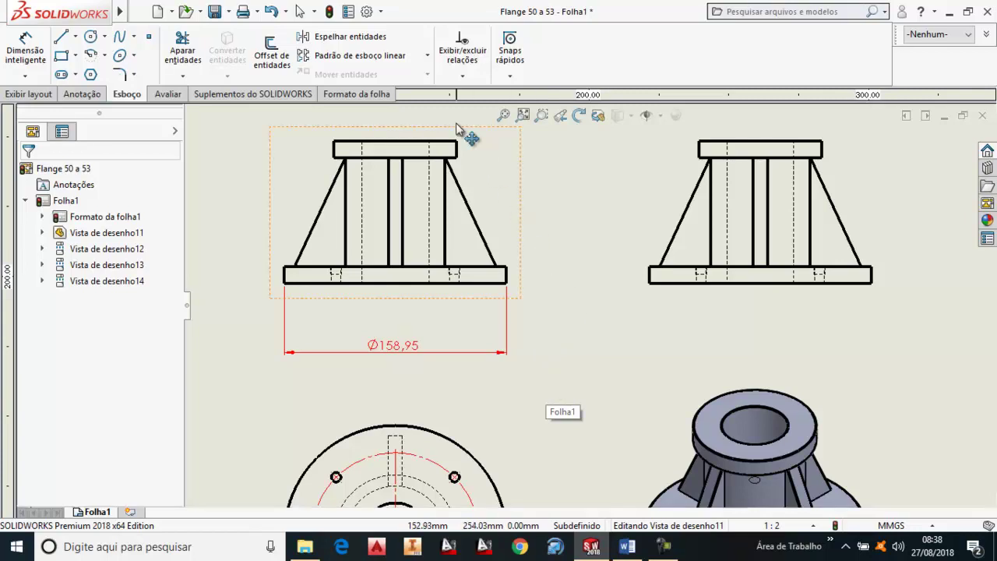
Set the default layer for linear dimensions to Cotas in the document properties
click(383, 17)
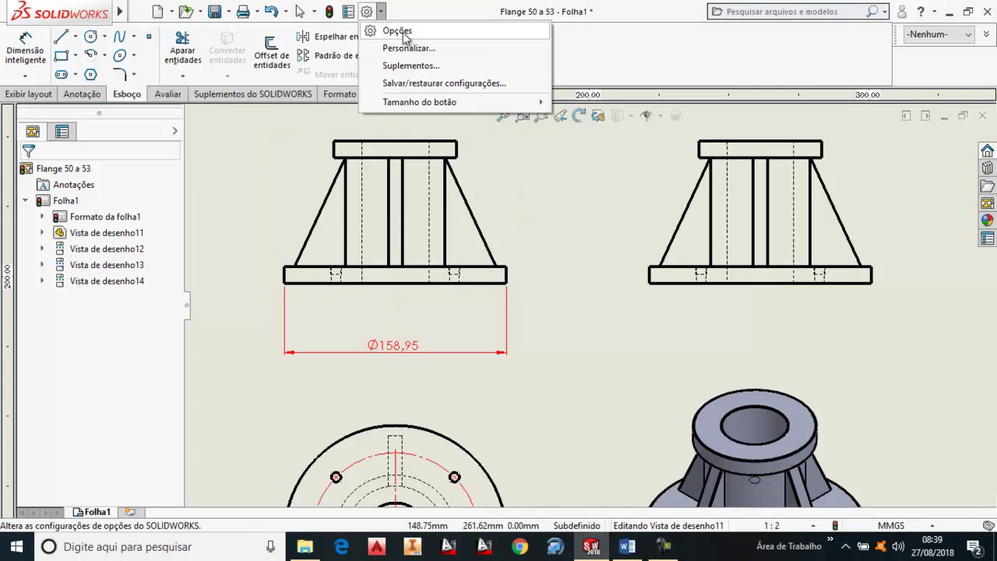
click(402, 32)
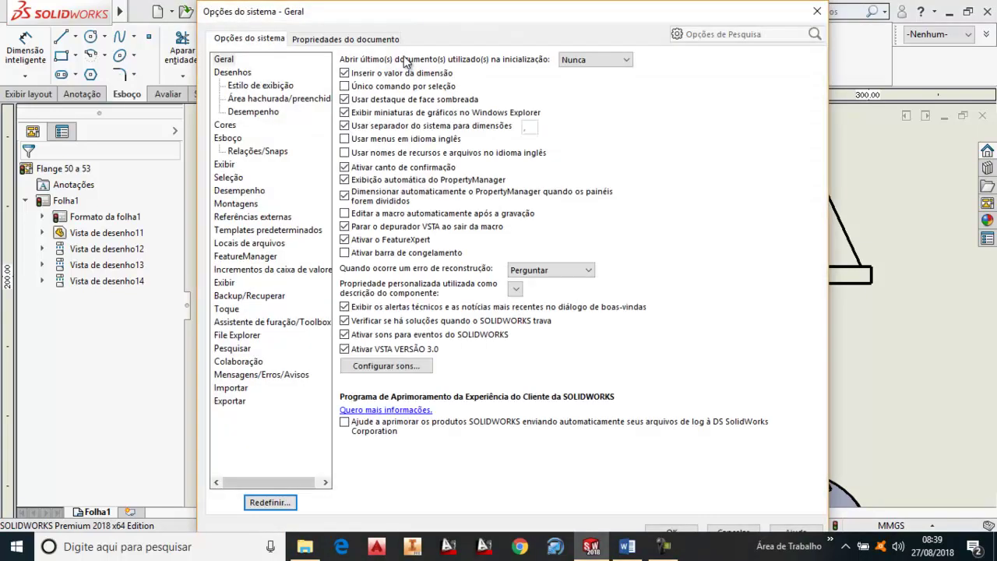
click(339, 39)
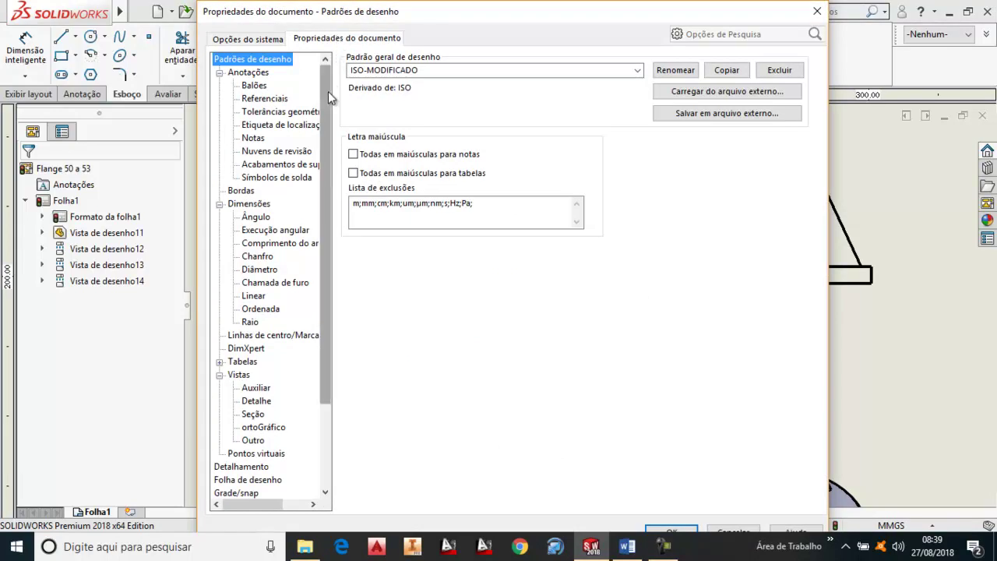
drag(328, 91, 330, 73)
click(220, 74)
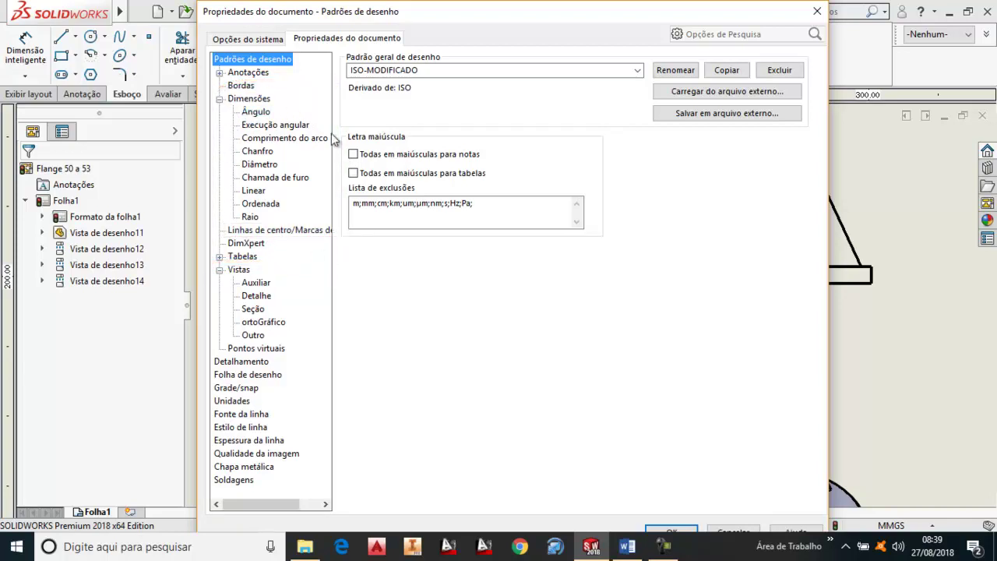
click(253, 192)
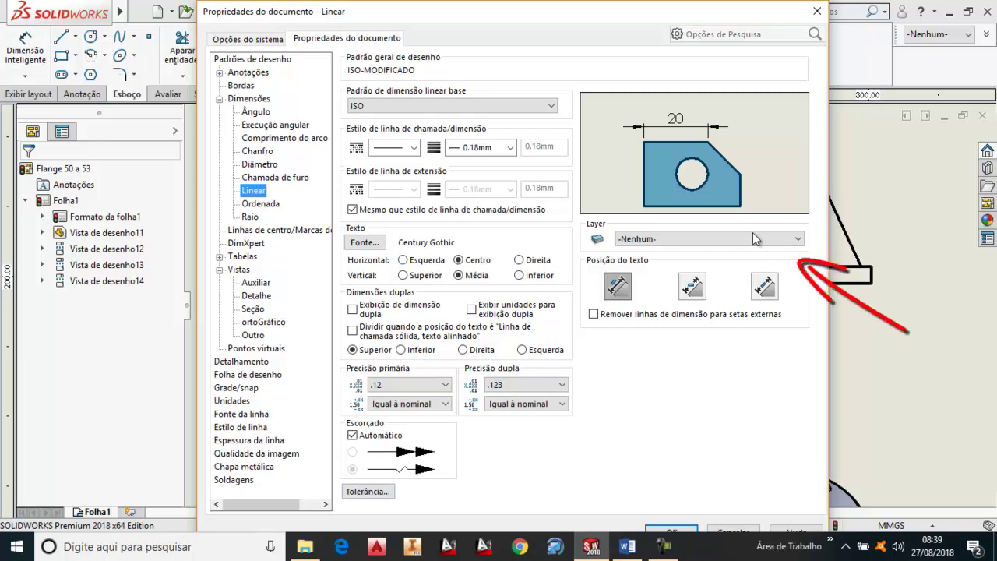
click(796, 241)
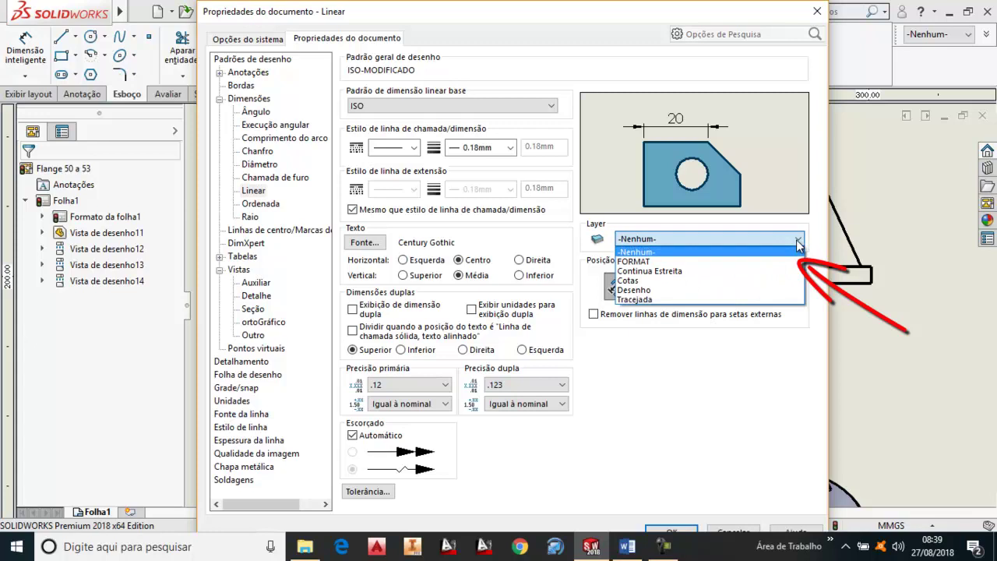
click(659, 281)
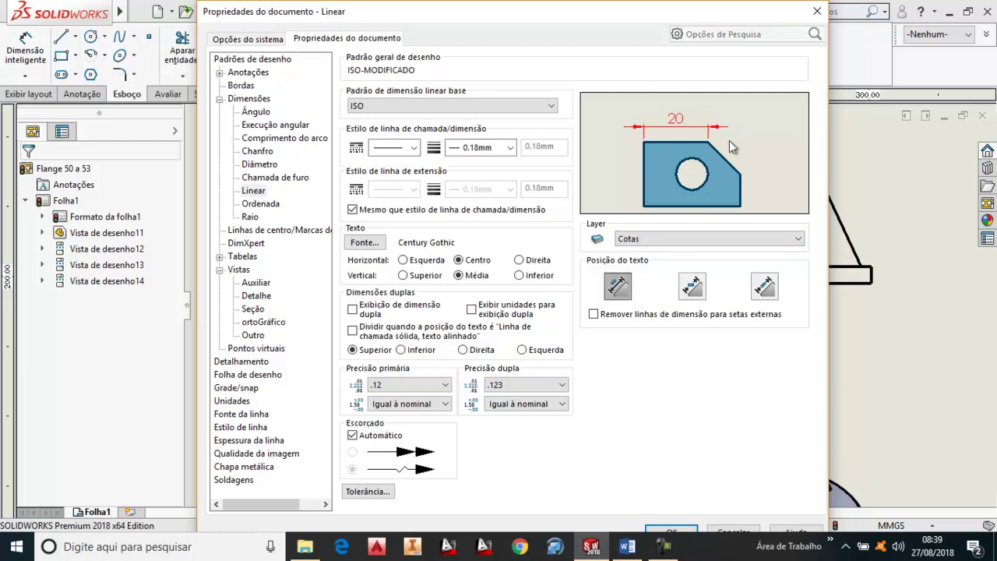
Try the Tracejada and Desenho layers for linear dimensions, and restore the Cotas layer
click(803, 239)
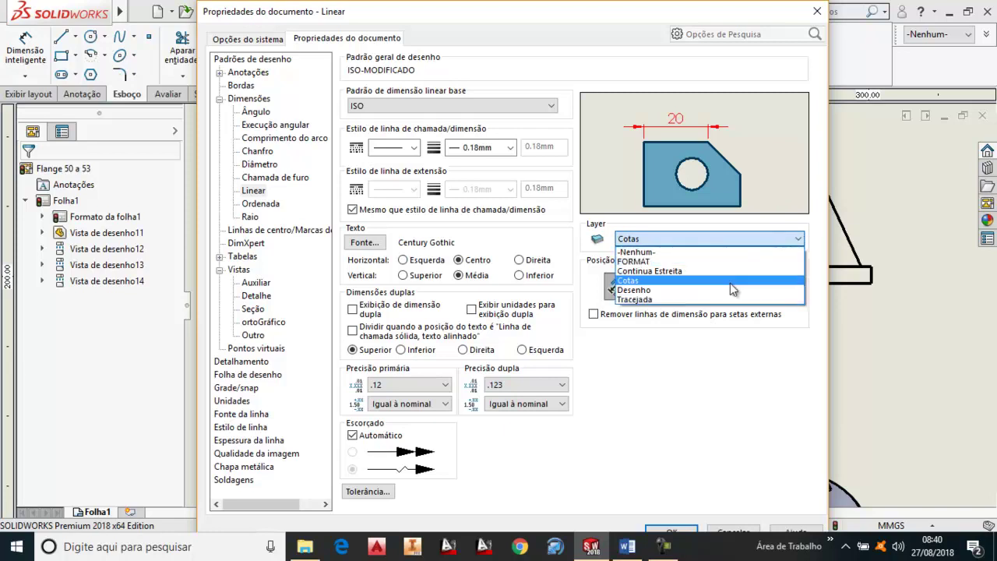
click(661, 300)
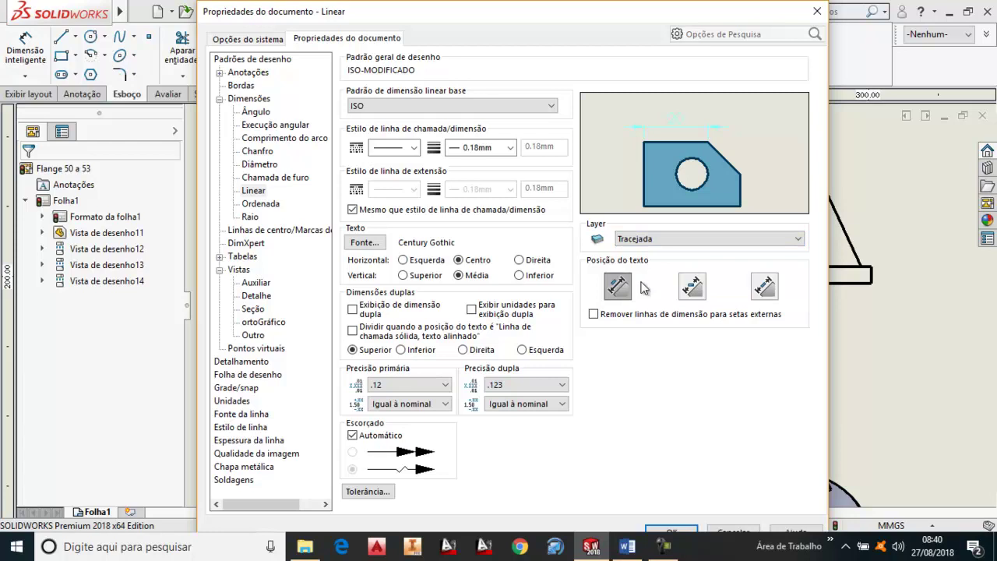
click(803, 237)
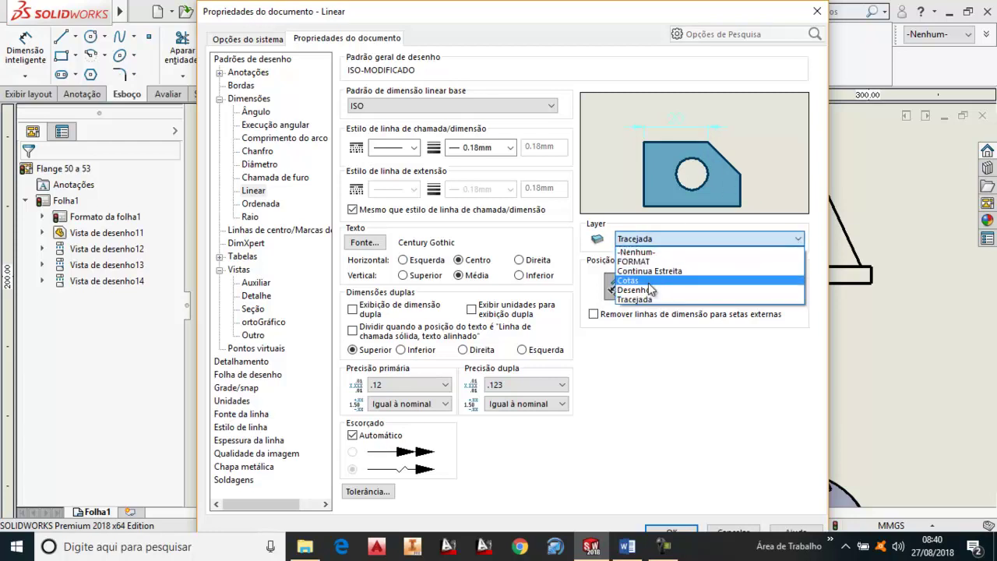
click(634, 289)
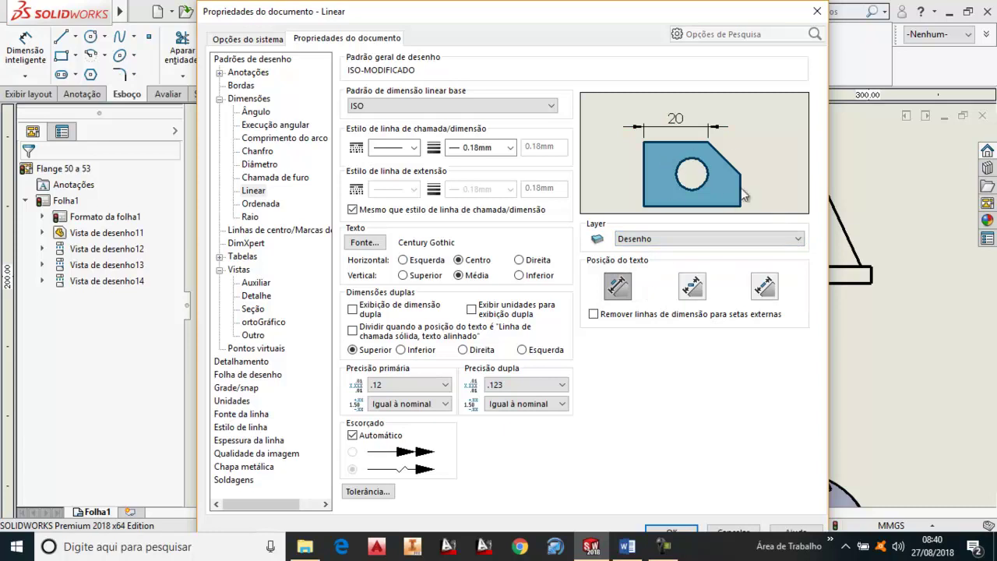
click(799, 239)
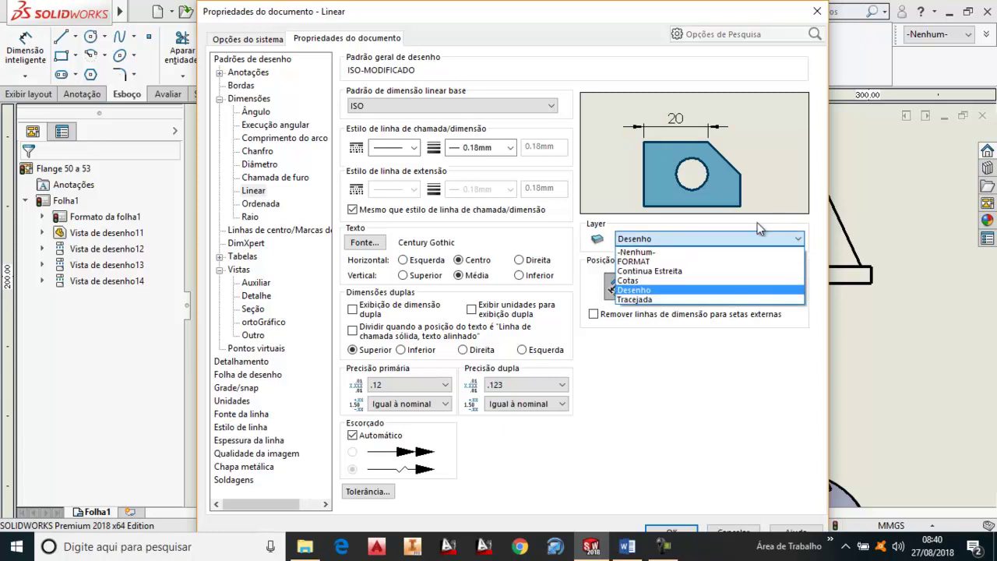
click(654, 281)
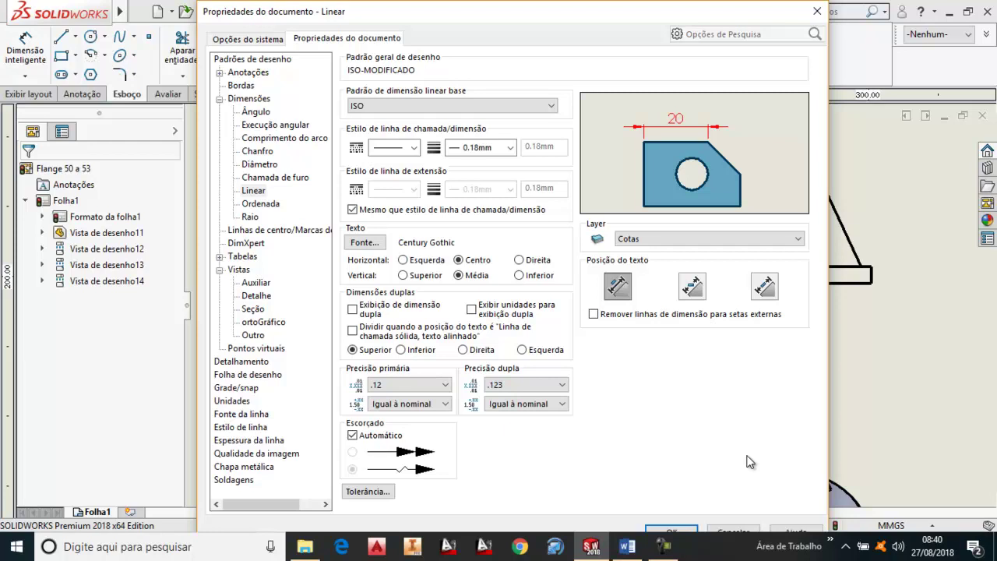
Switch to the Word document 6.0 Layout Folhas and examine the table of NBR drawing standards at 120% zoom
click(627, 547)
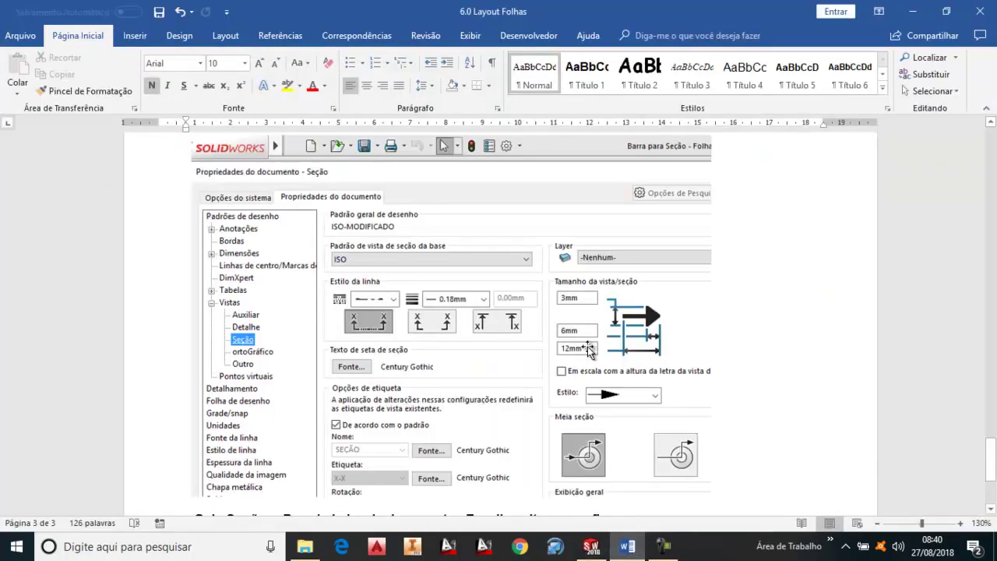
scroll(587, 350, up, 8)
scroll(587, 348, up, 1)
scroll(587, 348, down, 2)
scroll(586, 346, up, 2)
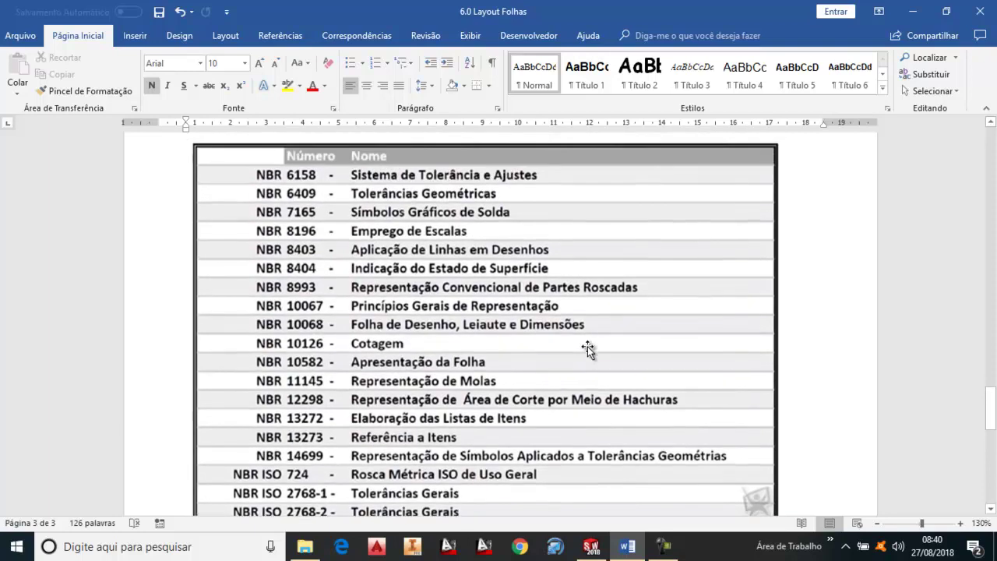
click(877, 523)
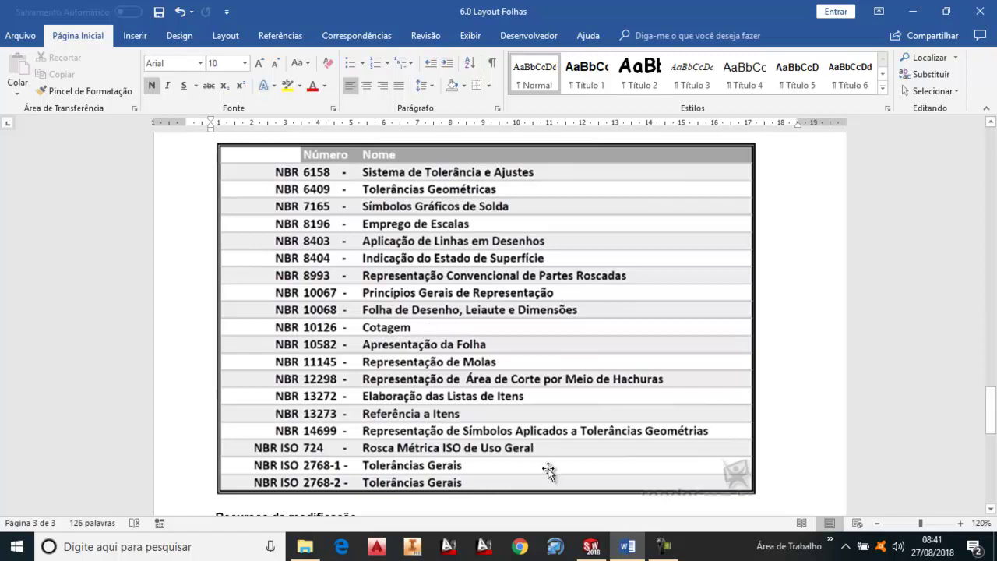
Return to SOLIDWORKS, check the radius dimension settings and apply the document properties
click(589, 552)
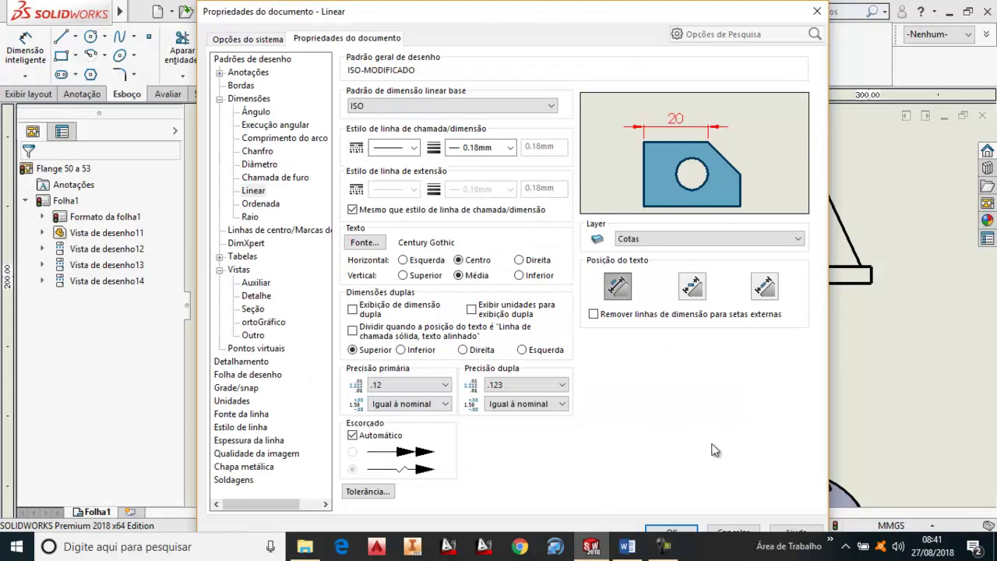
click(258, 218)
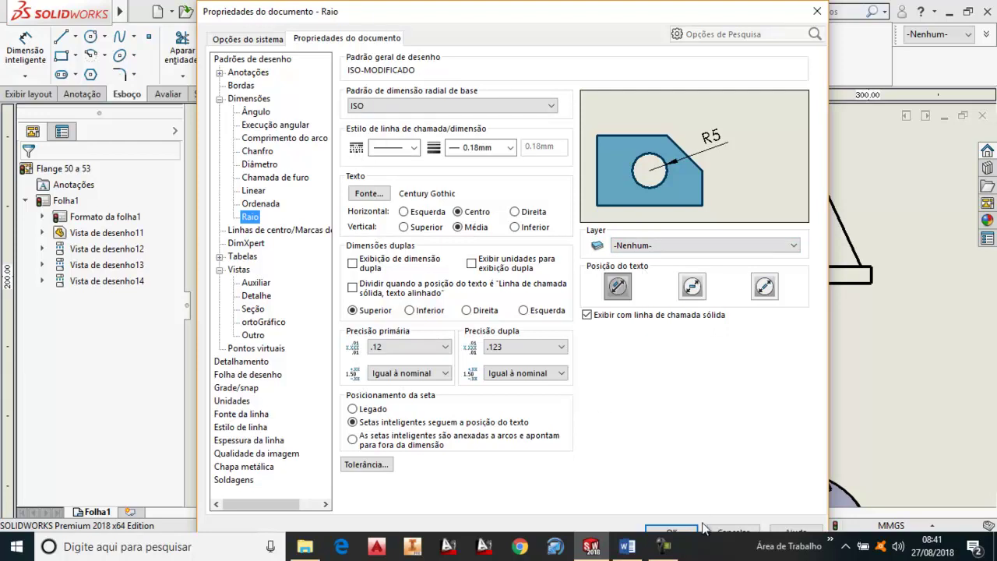
click(674, 532)
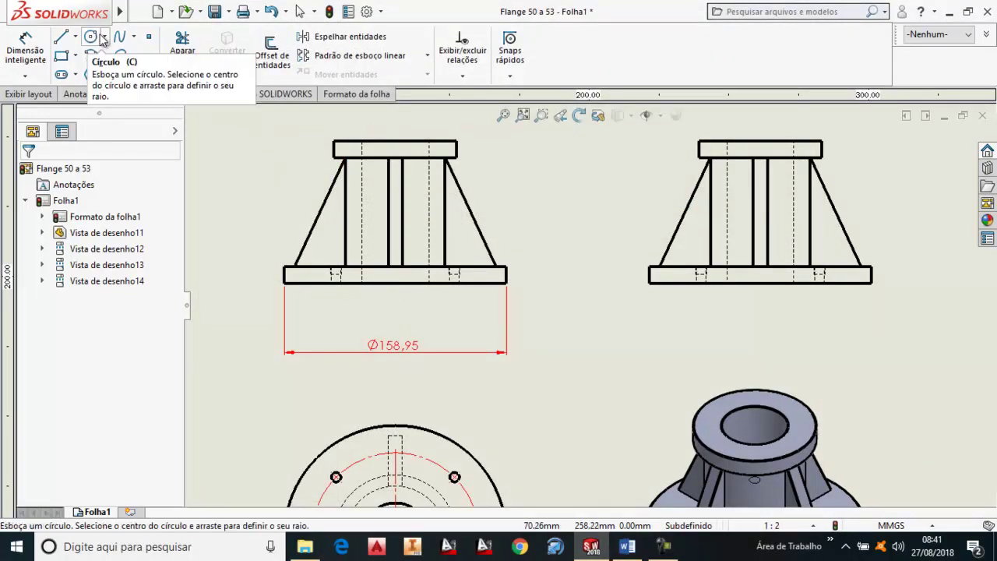
Dimension the diameter of the upper-right bolt hole in the circular flange view, placing the text outside the flange outline
click(26, 48)
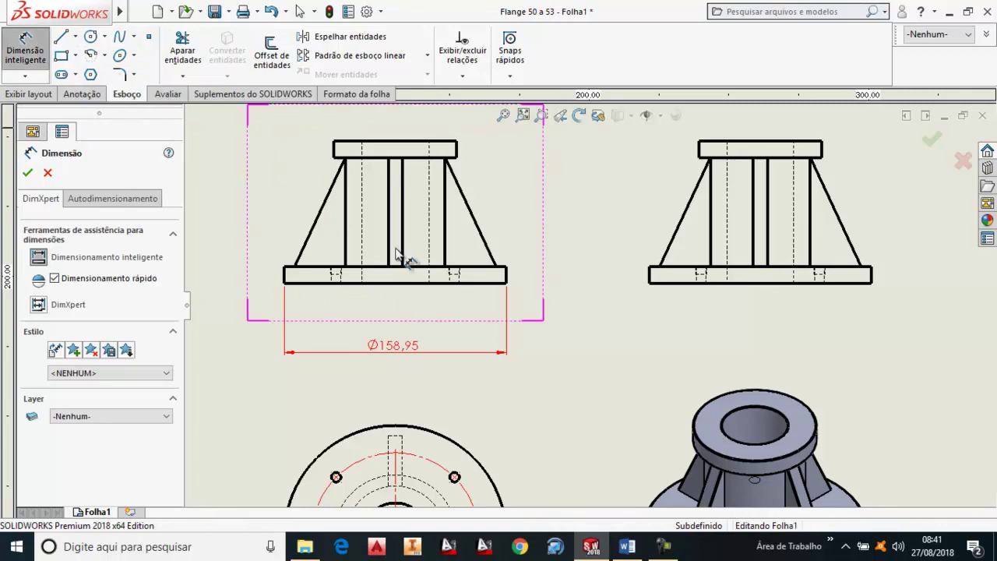
scroll(456, 467, down, 1)
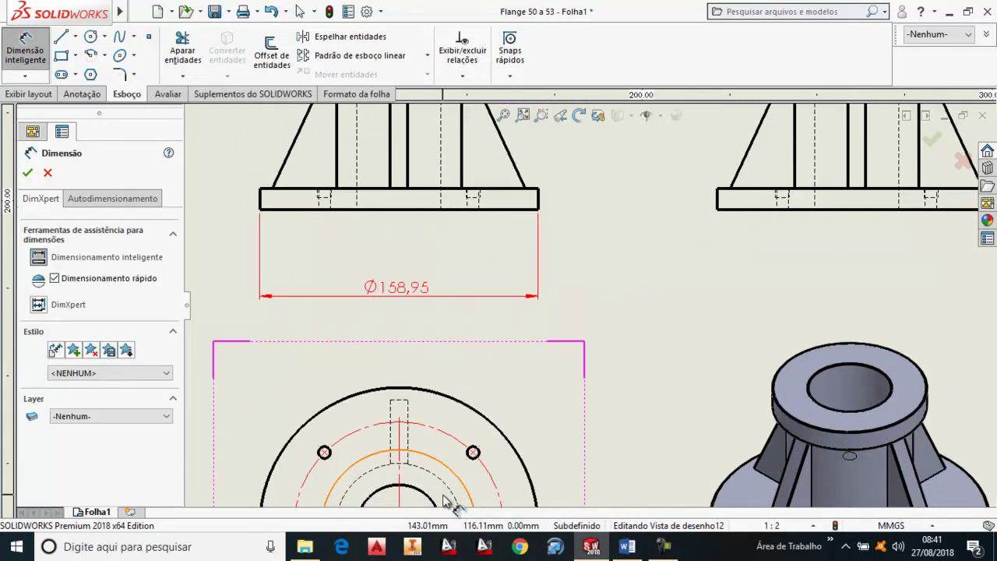
scroll(468, 459, down, 2)
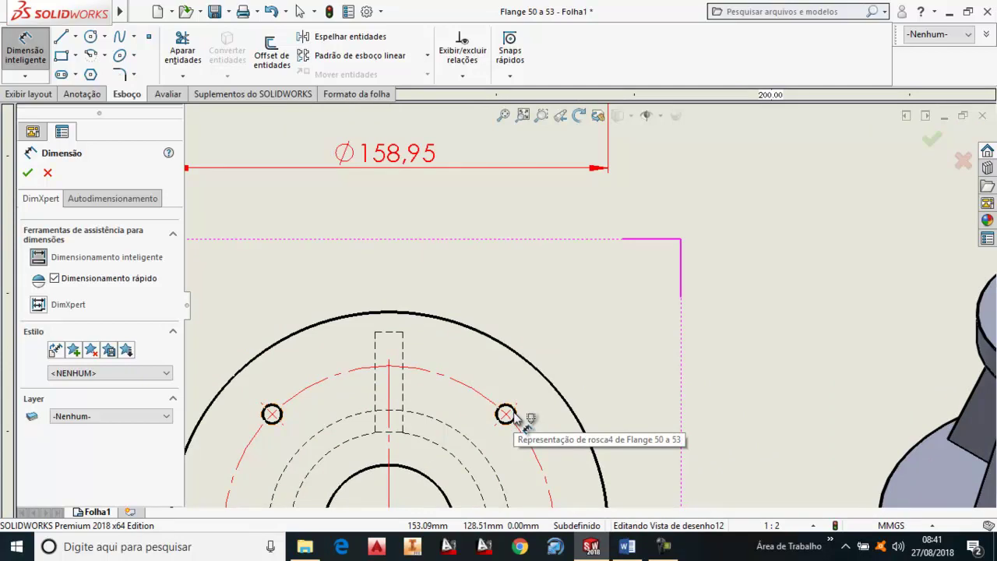
click(512, 416)
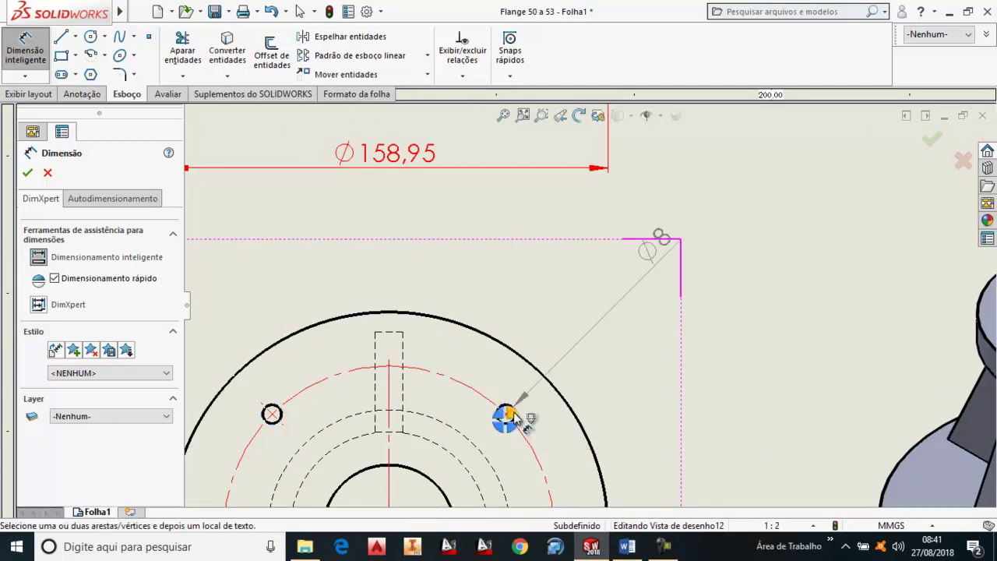
click(742, 265)
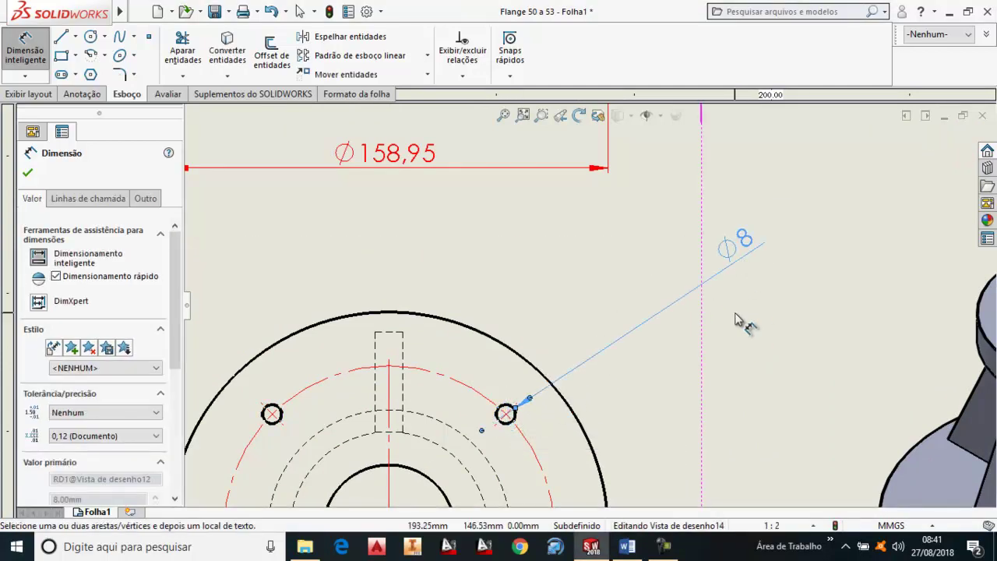
key(Escape)
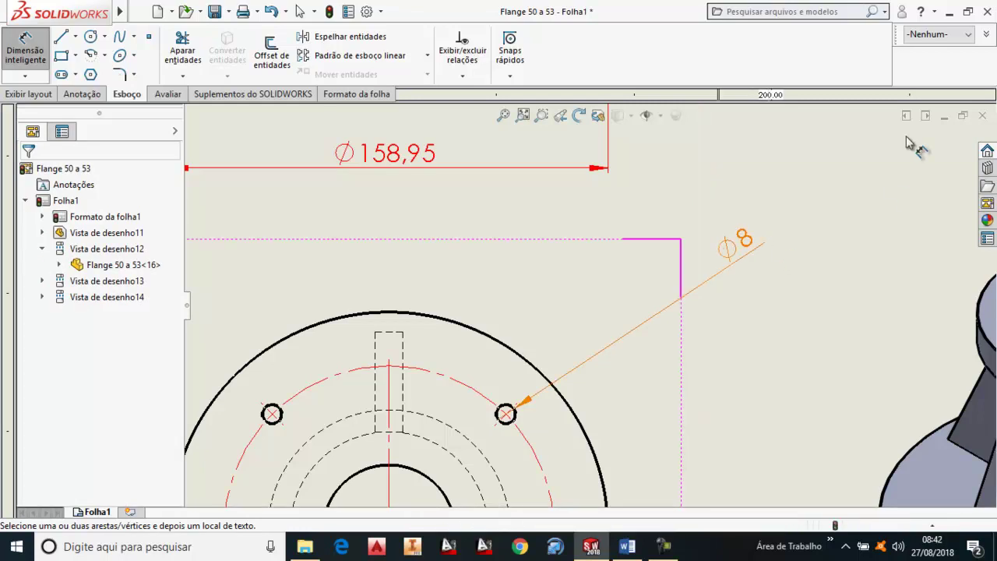
Make Cotas the active layer and assign the bolt hole's diameter dimension to the Cotas layer
click(964, 36)
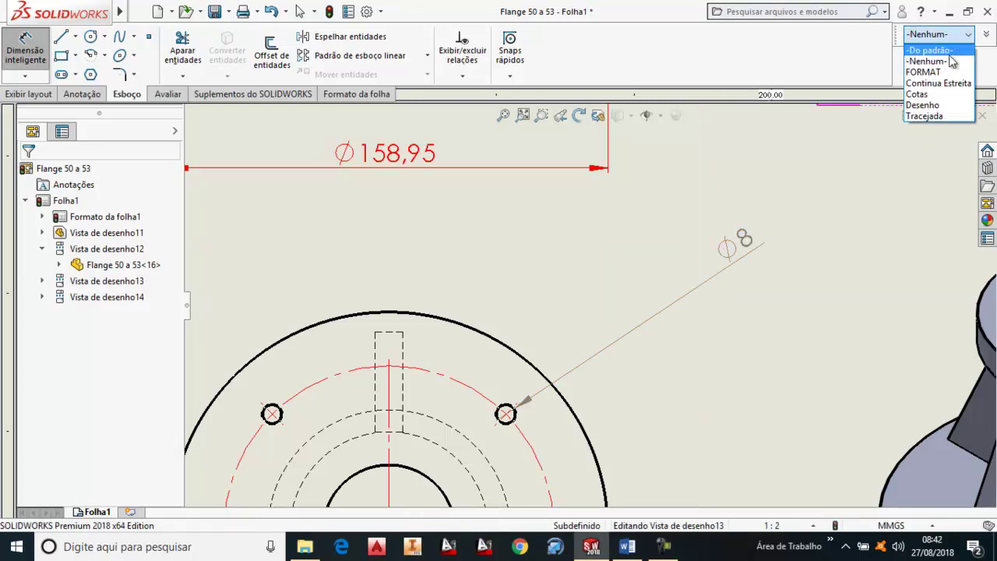
click(928, 96)
click(748, 254)
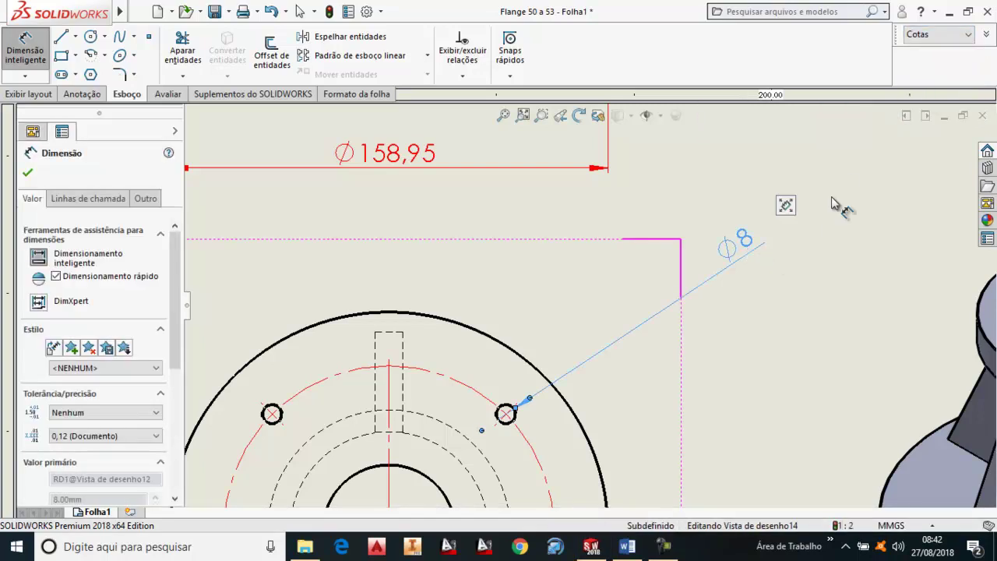
click(966, 34)
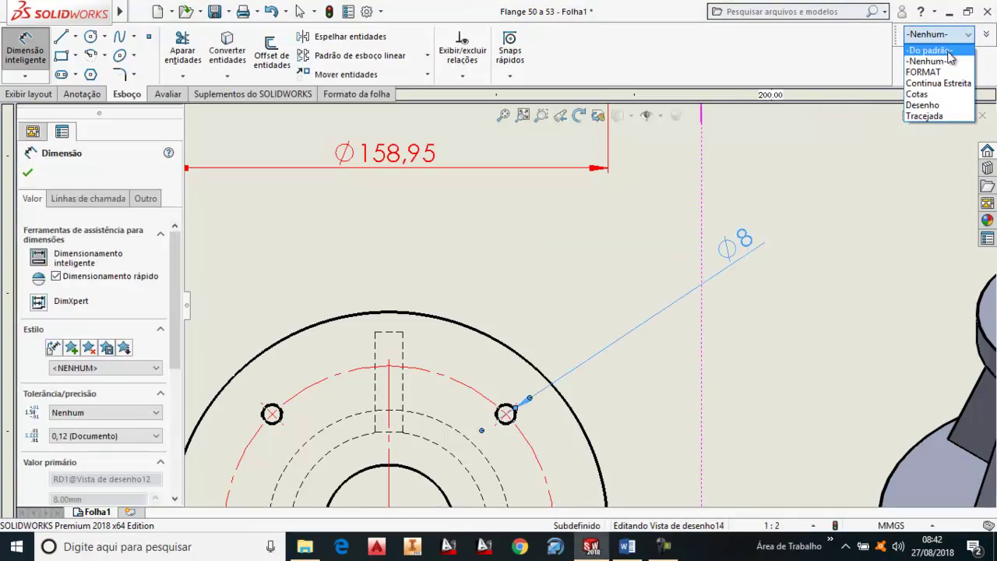
click(925, 95)
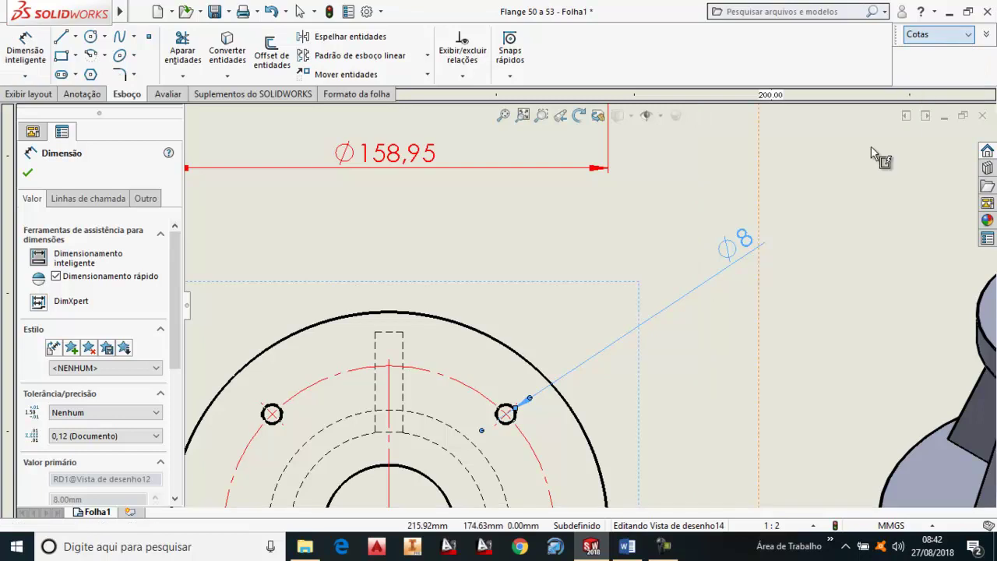
click(28, 172)
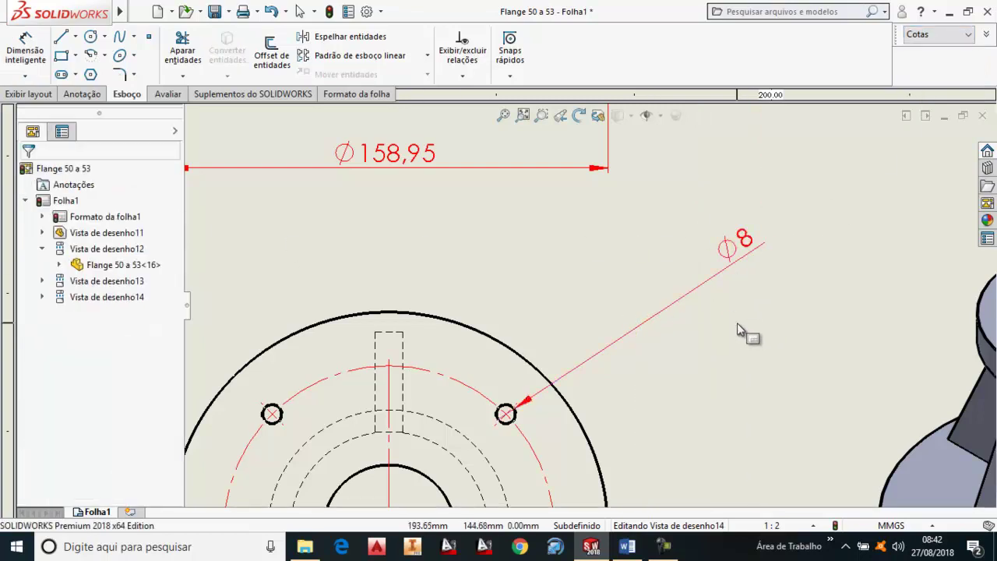
Examine the line font style and available thicknesses for visible edges in the document properties, and close the options
scroll(741, 331, up, 5)
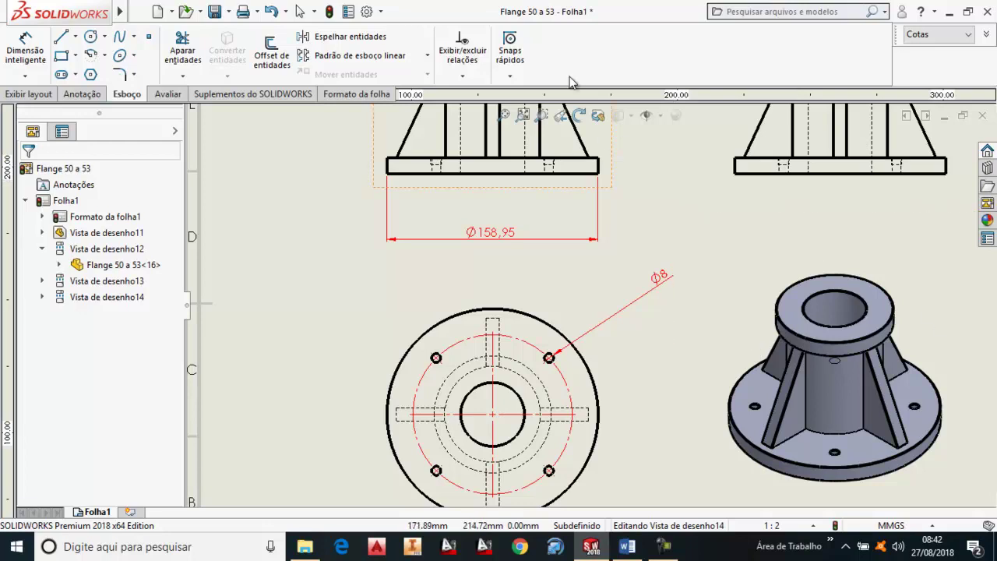
click(381, 12)
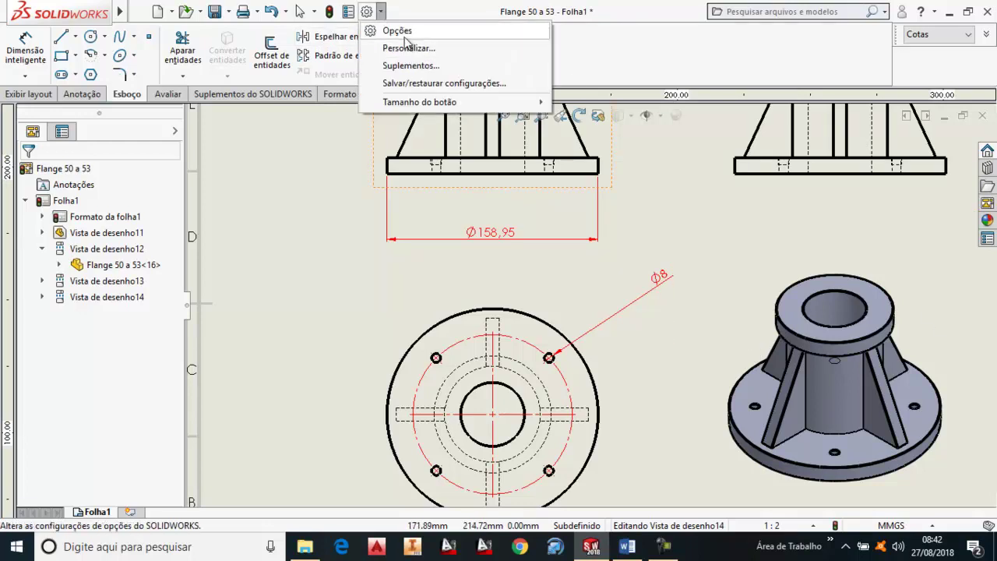
click(399, 30)
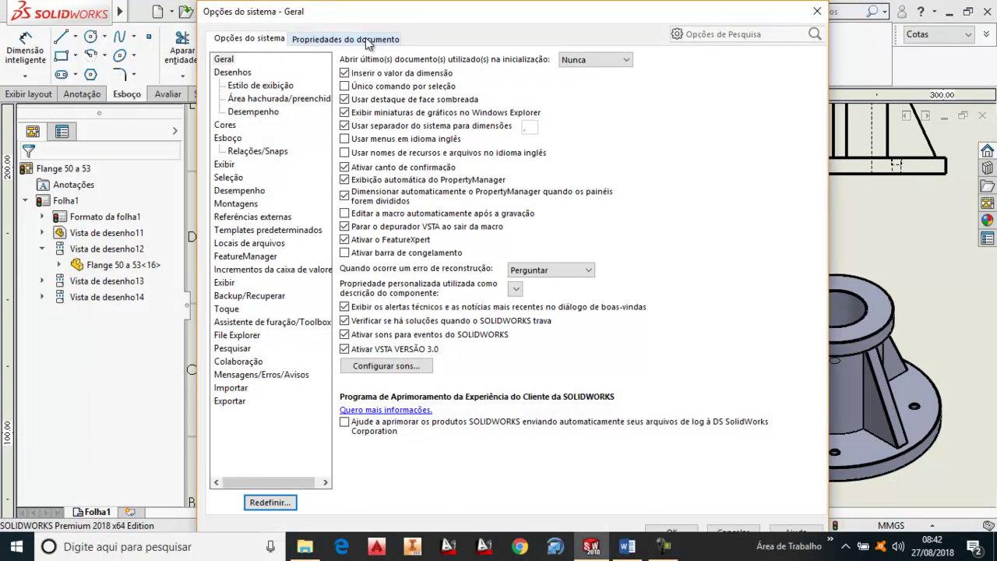
click(365, 37)
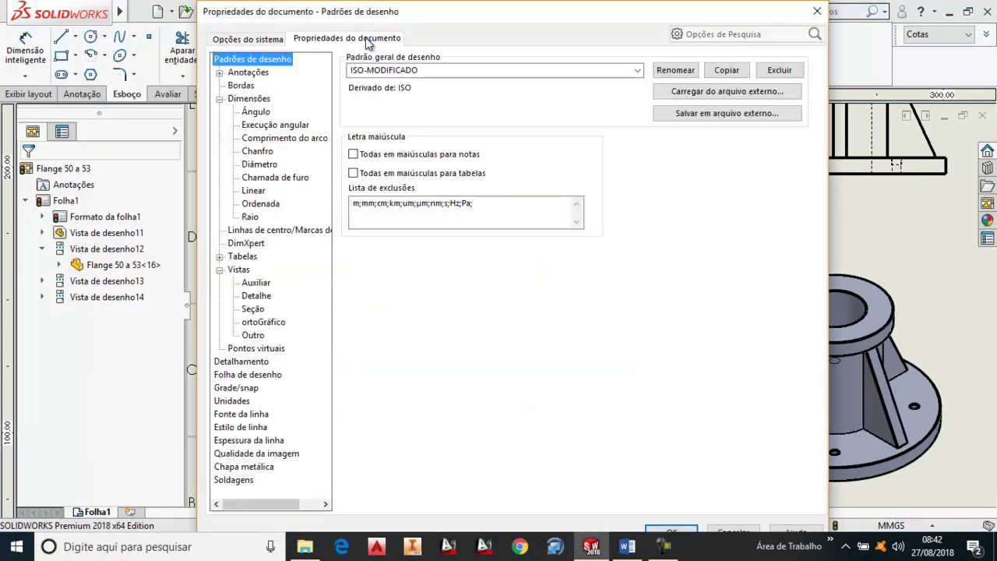
click(221, 99)
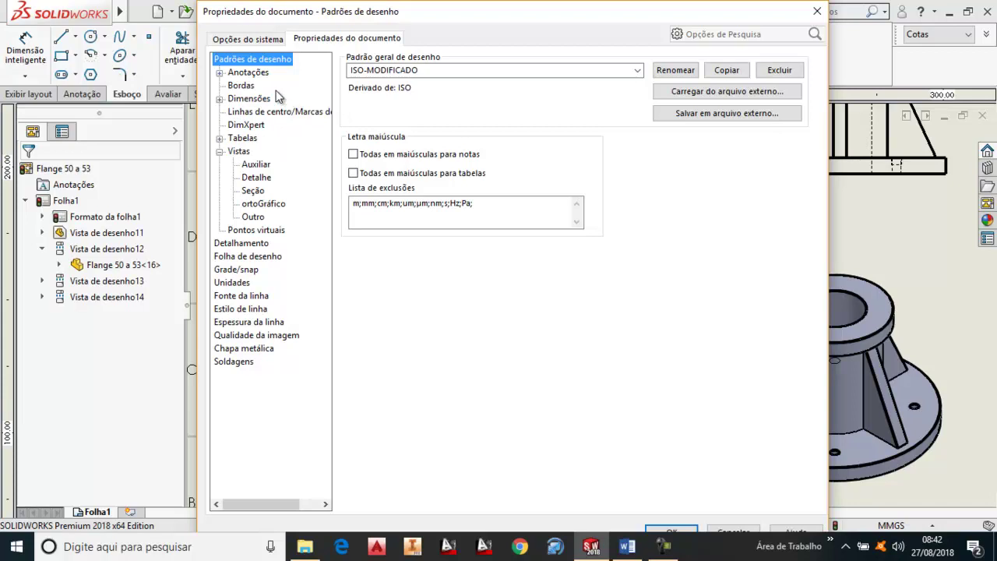
click(263, 303)
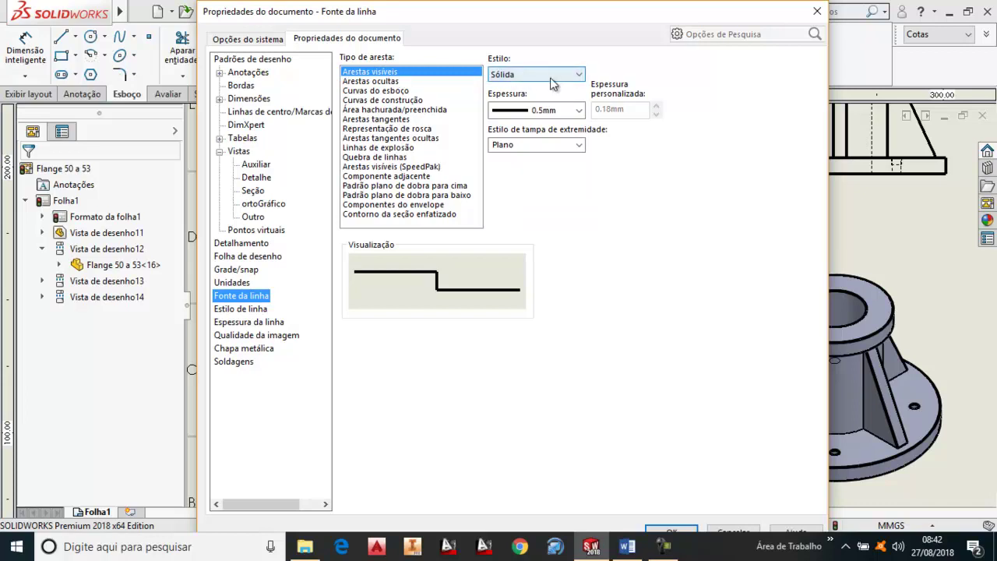
click(580, 110)
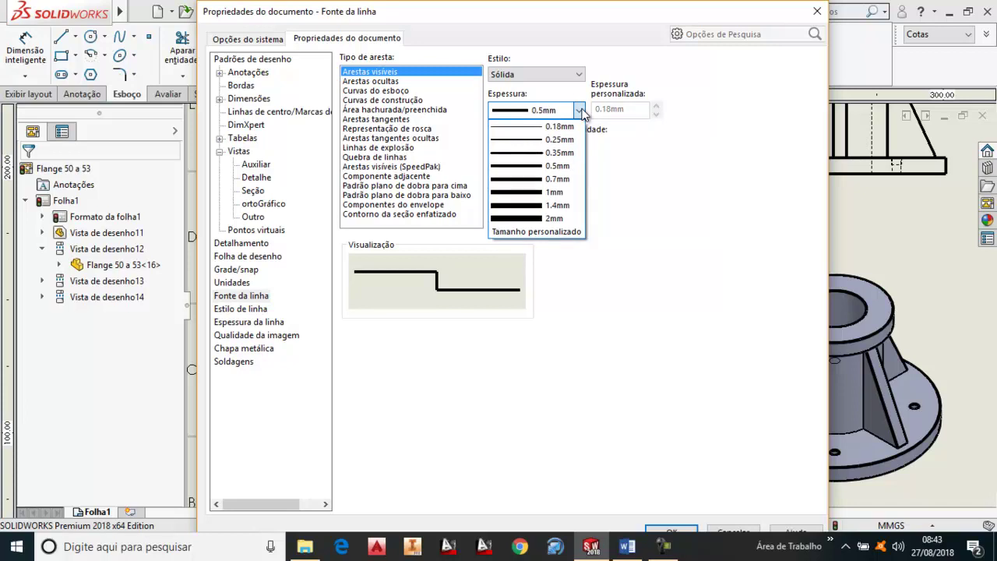
click(624, 184)
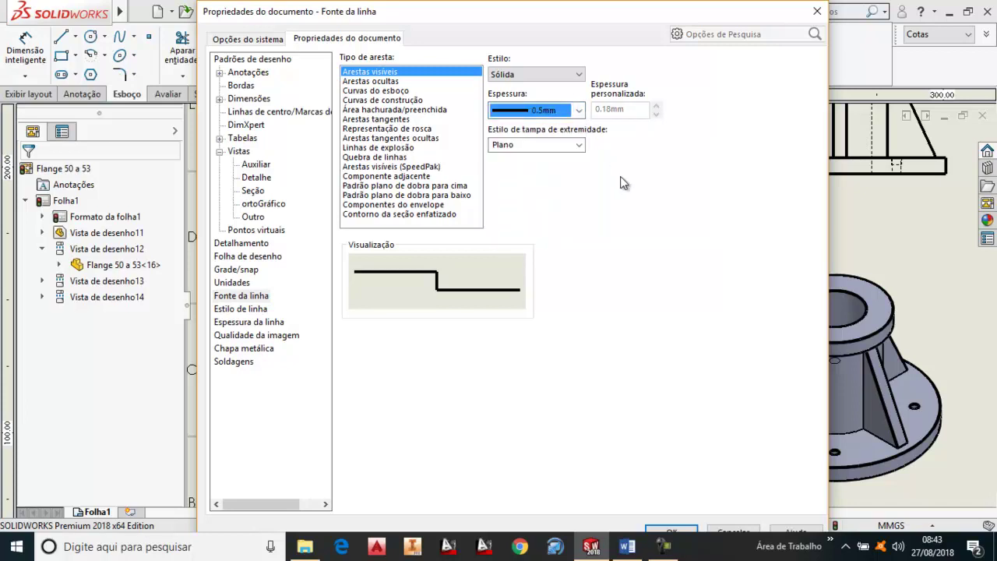
click(675, 532)
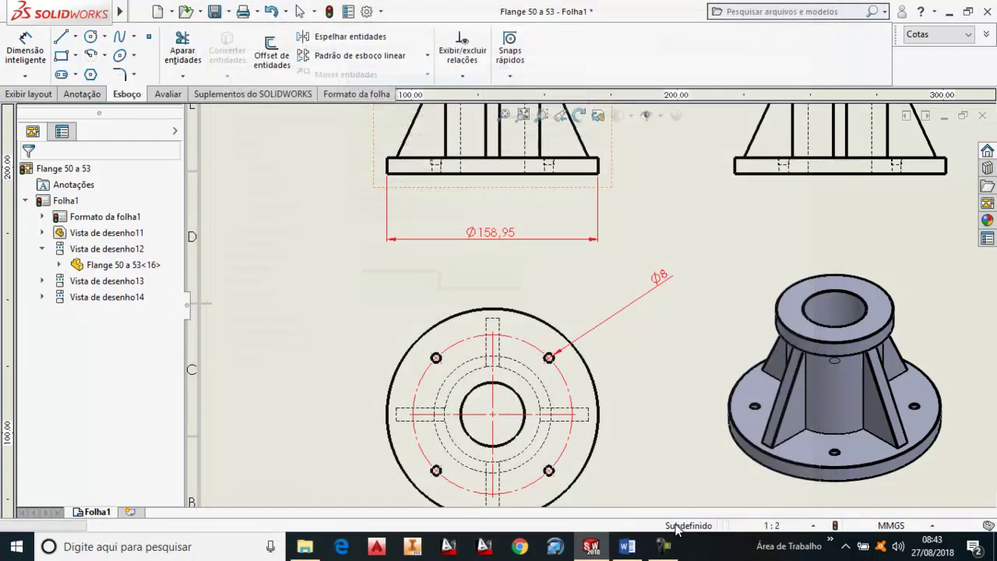
scroll(374, 278, up, 2)
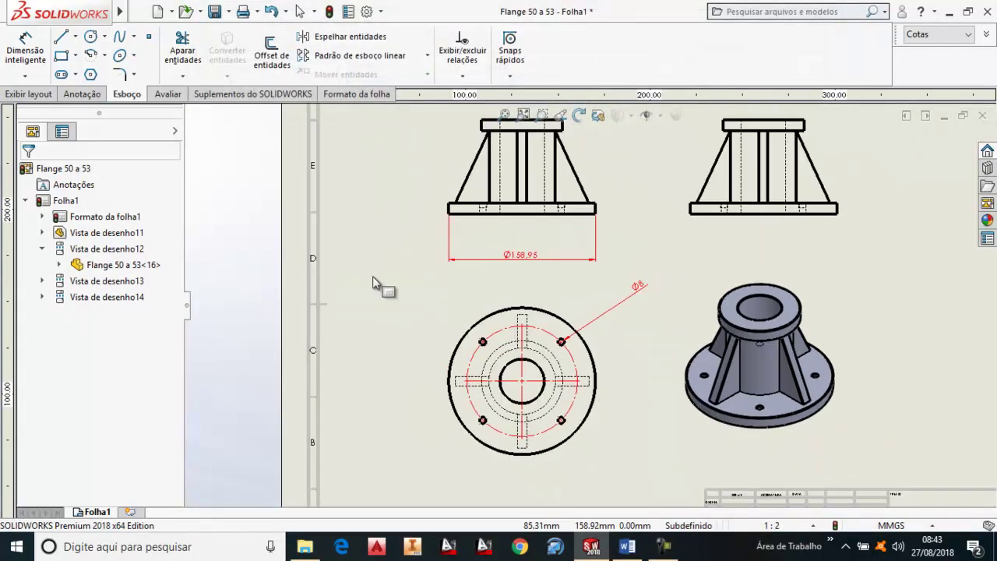
middle_drag(416, 234, 338, 249)
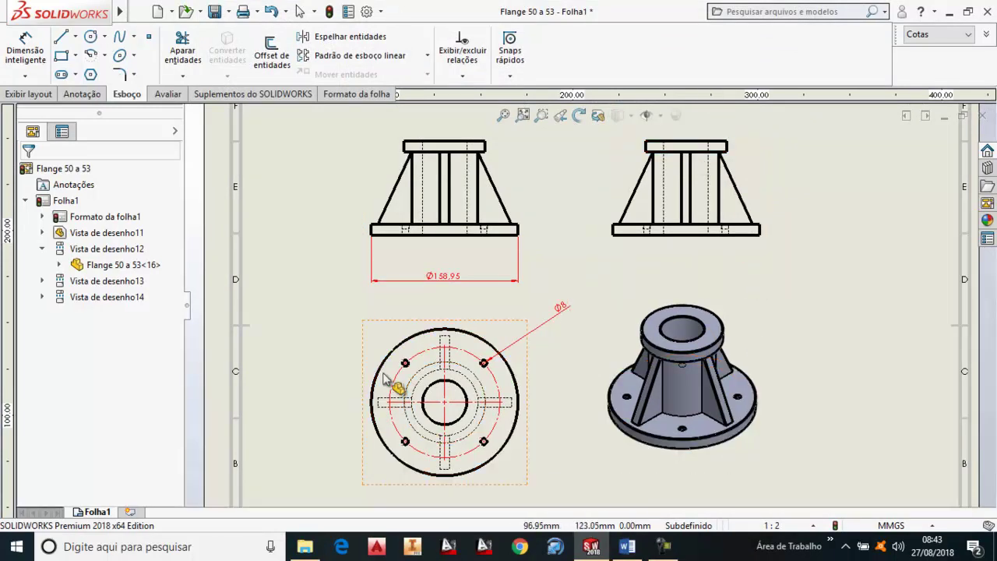
scroll(374, 225, down, 1)
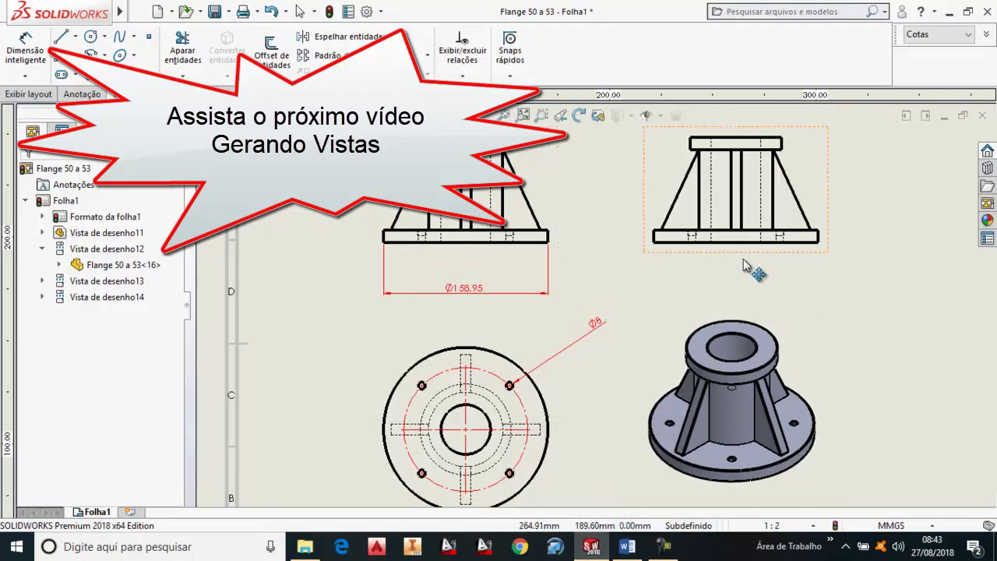
scroll(557, 185, down, 4)
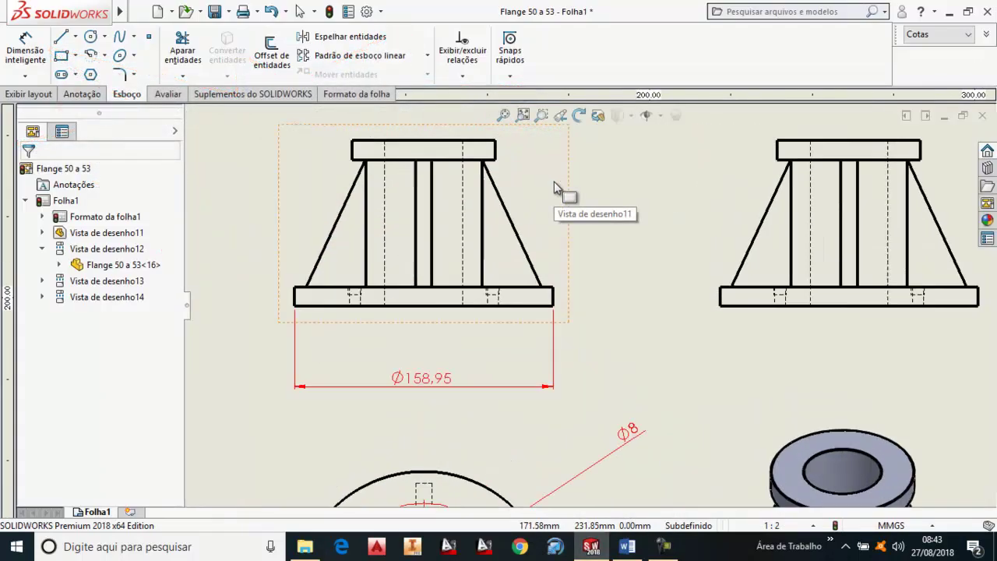